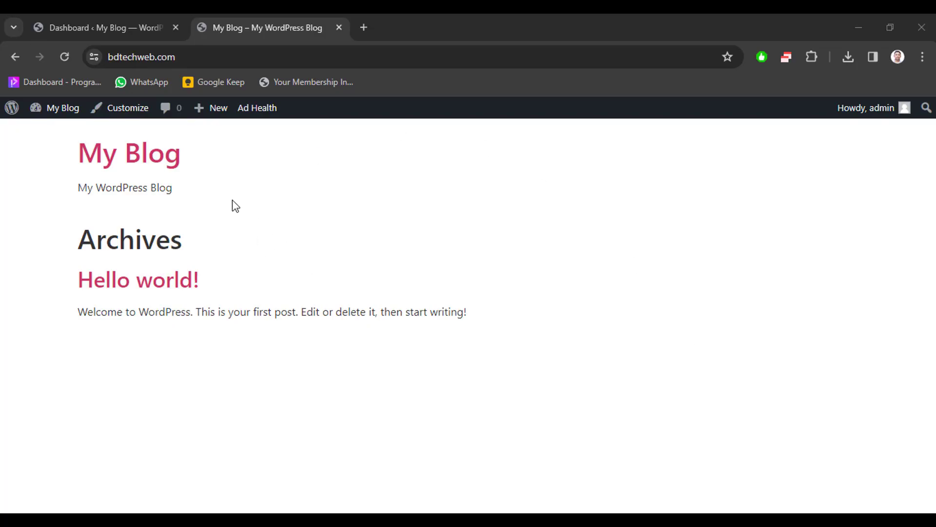
From the admin dashboard, search the plugin directory for 'adsense'
click(130, 25)
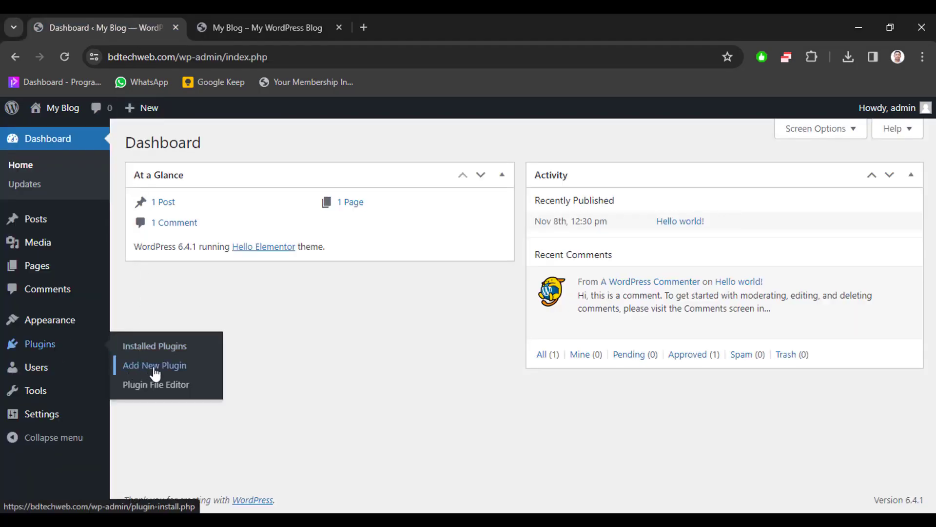
click(153, 370)
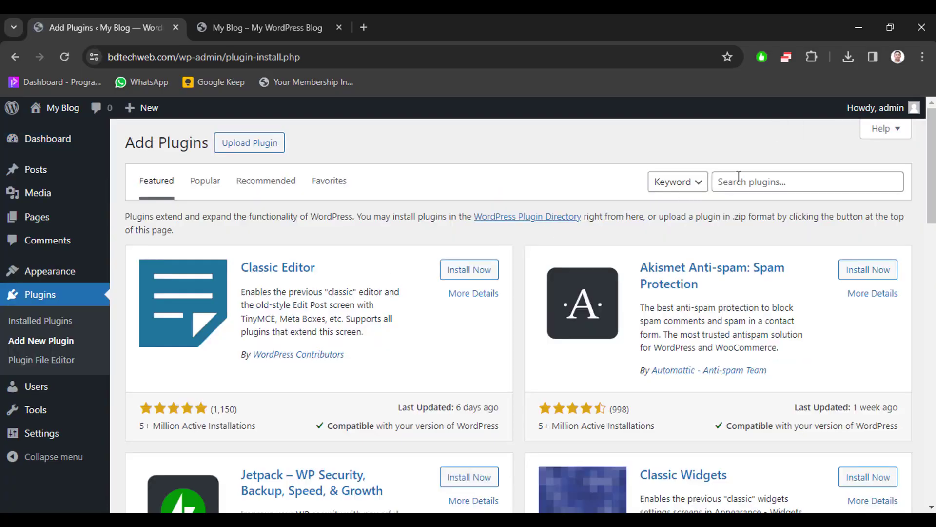
click(739, 177)
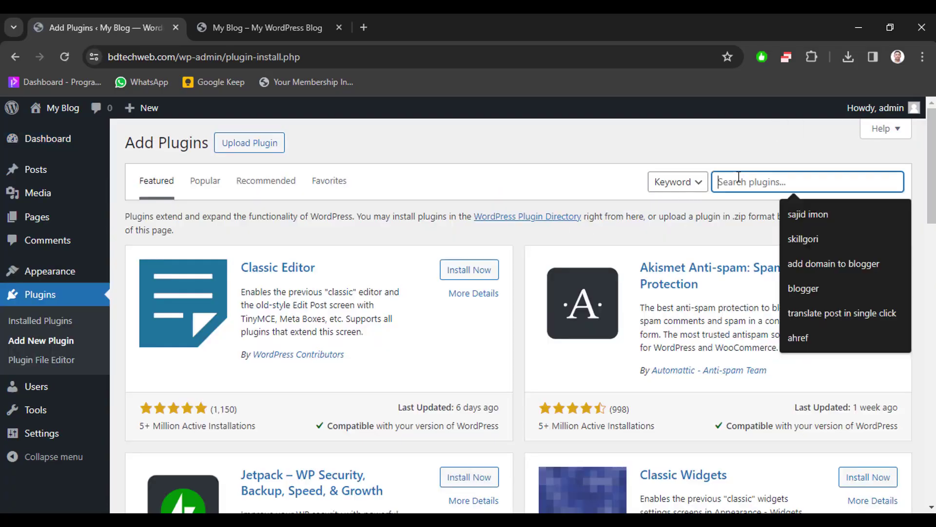
text(adsense)
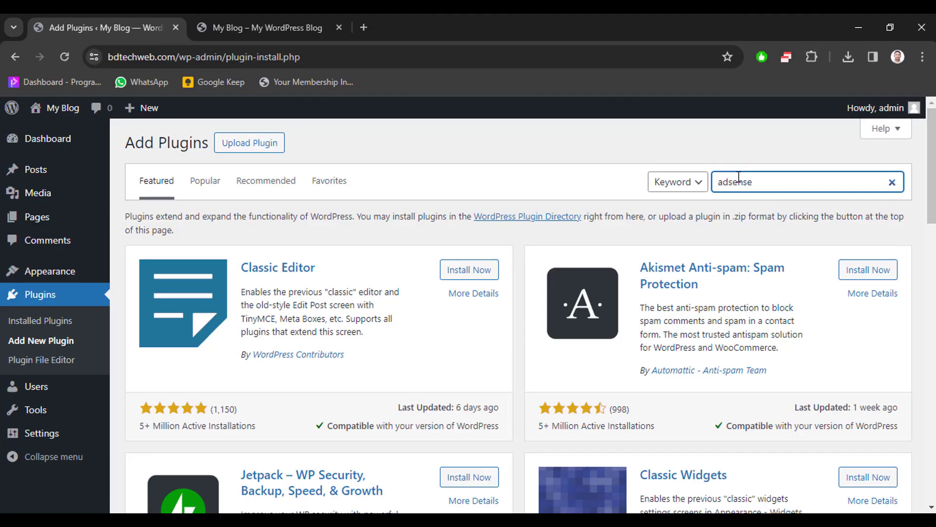
key(Return)
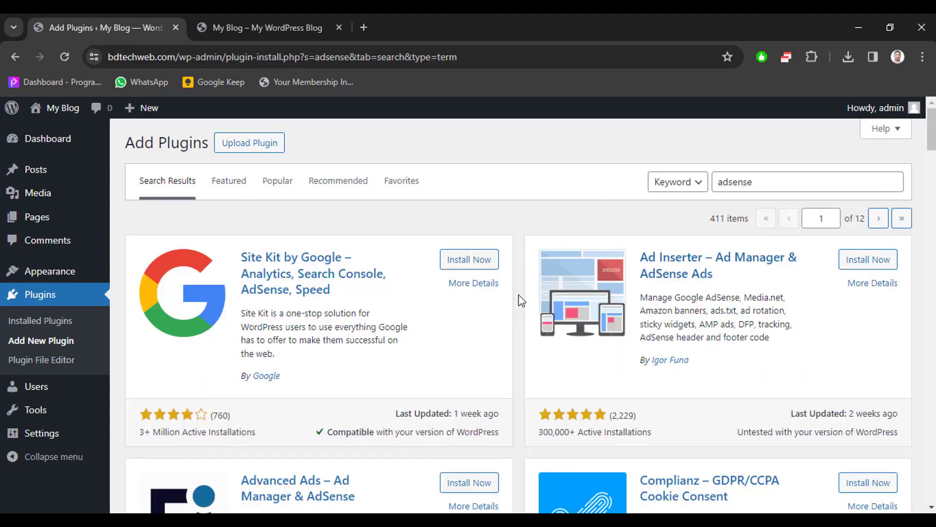
Install and activate the Advanced Ads – Ad Manager & AdSense plugin
scroll(521, 300, down, 4)
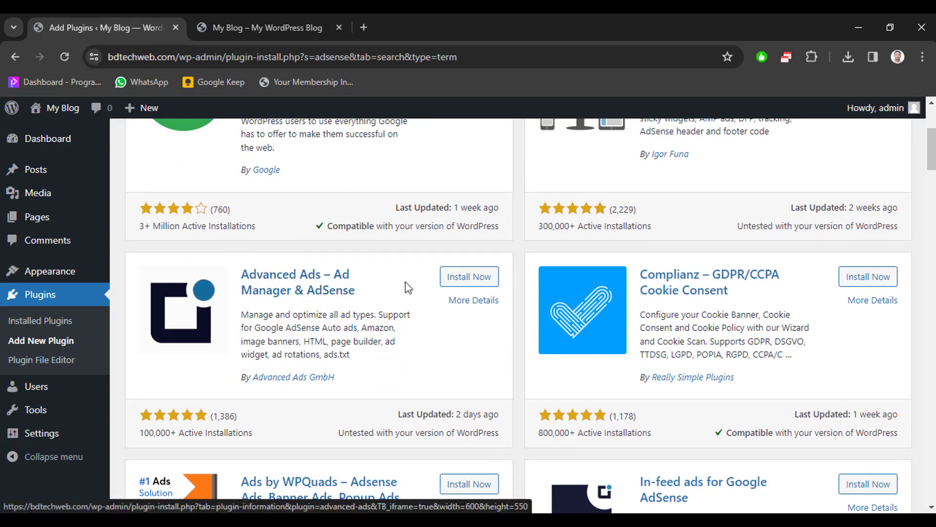
click(479, 279)
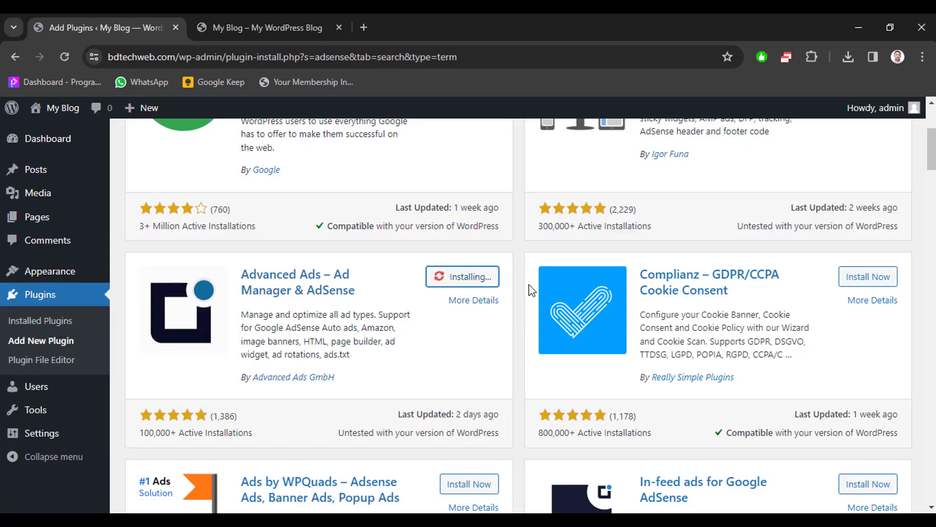
click(482, 280)
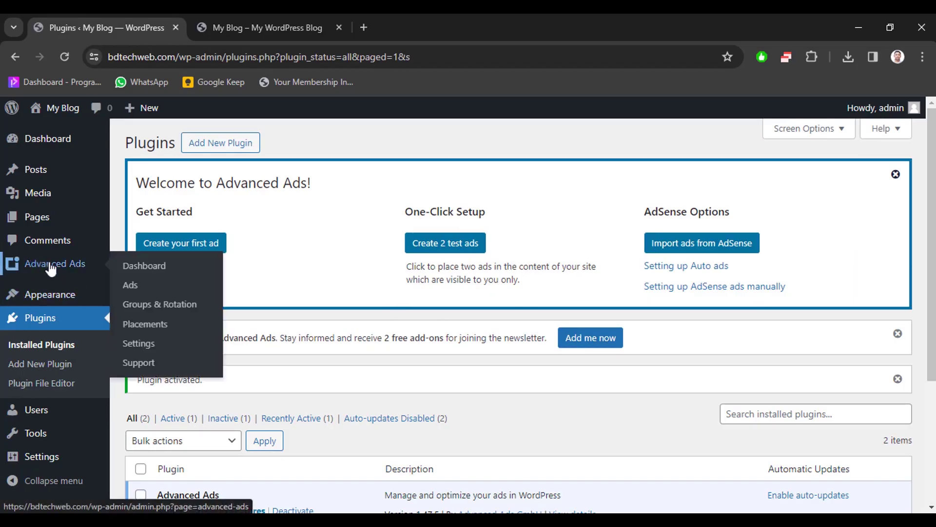
Create a new ad titled 'content ad' of AdSense type with an empty code box
mouse_move(53, 266)
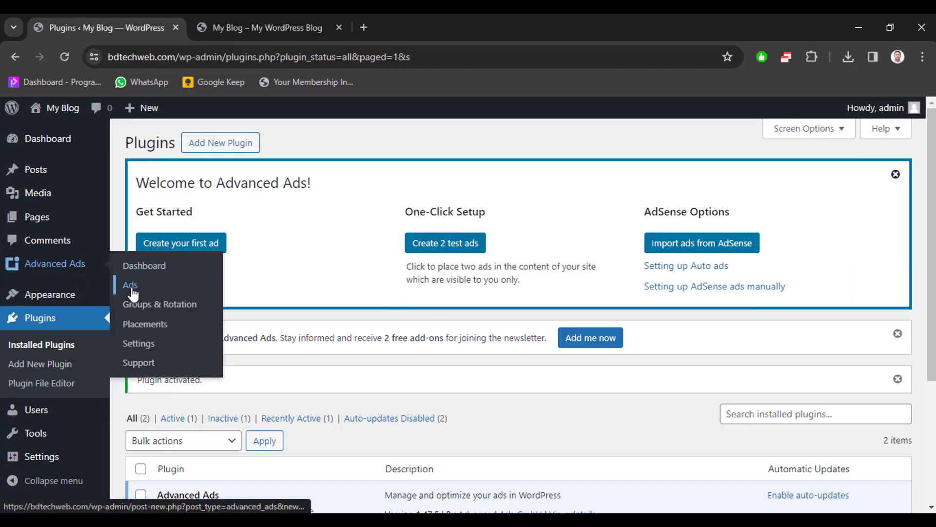
click(215, 277)
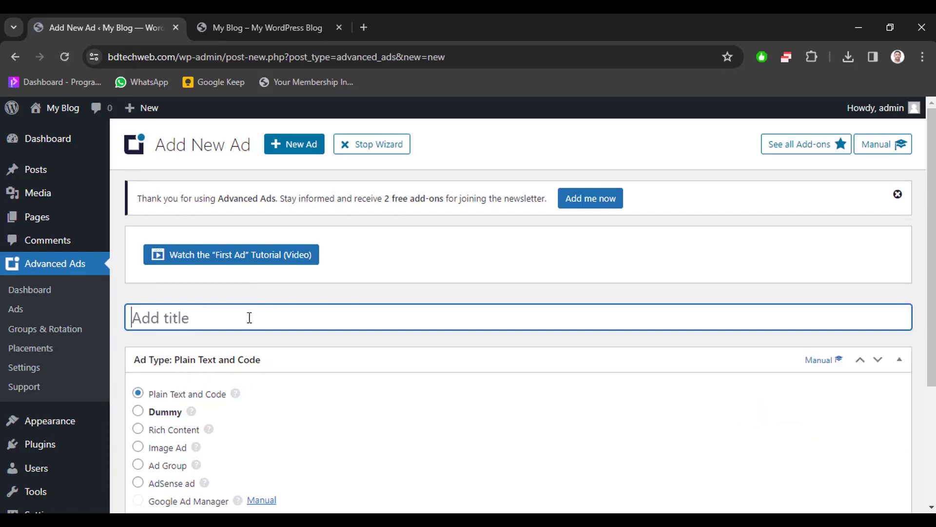
text(contaent ad)
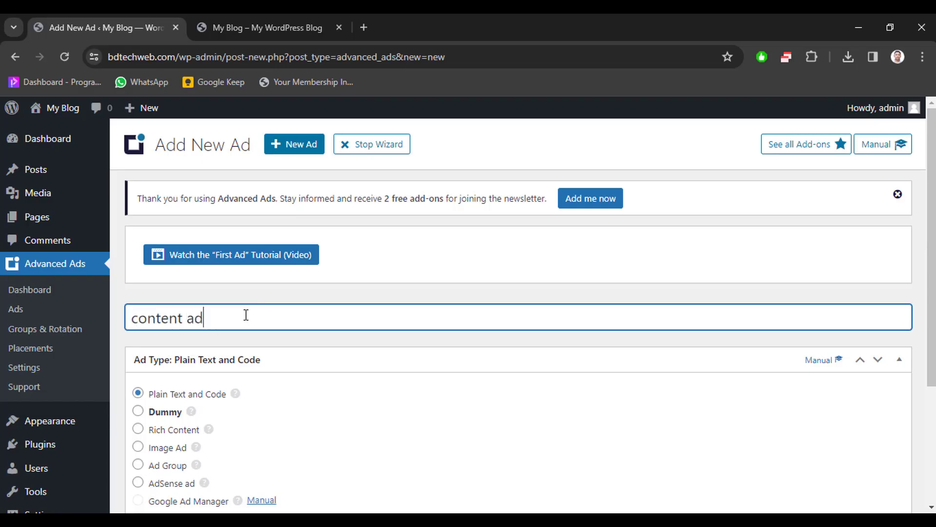
scroll(156, 425, down, 1)
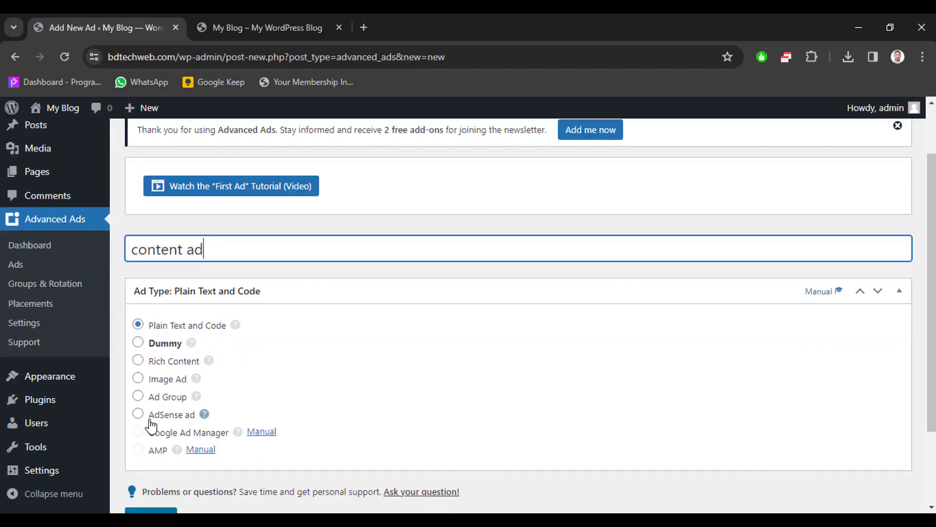
click(145, 413)
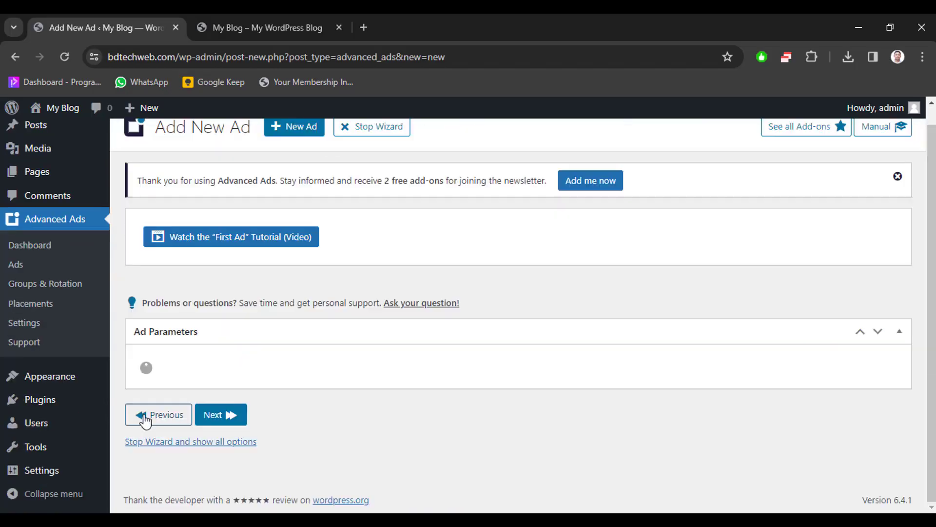
scroll(205, 366, down, 1)
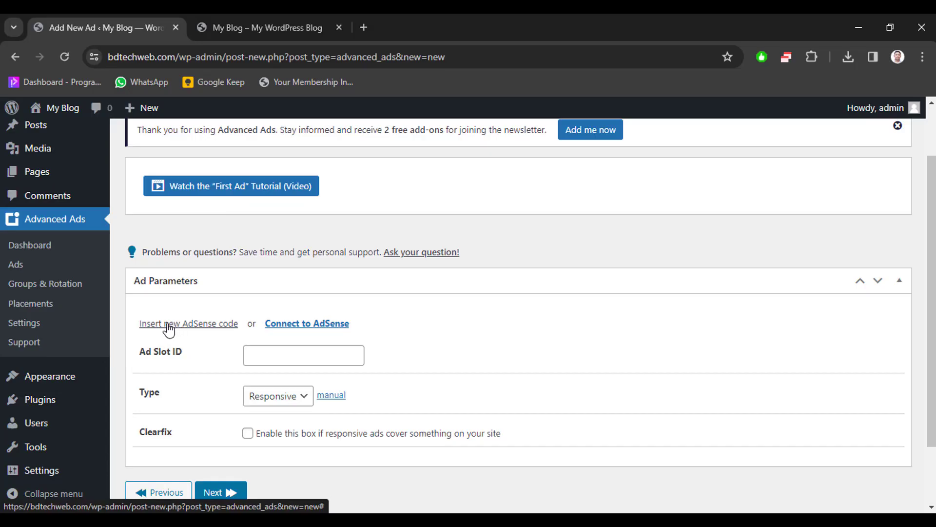
click(194, 326)
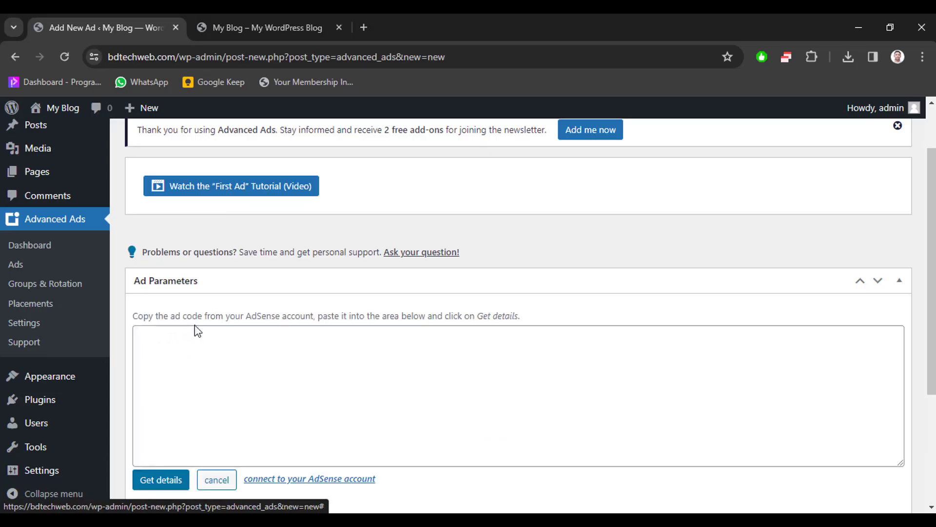
click(201, 350)
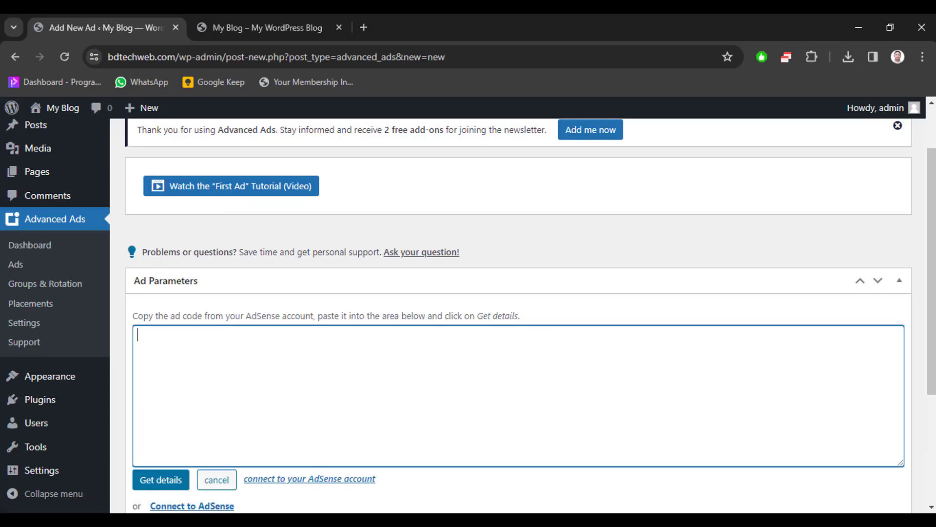
Copy the HTML code of the header-ads display ad unit from AdSense
key(alt+Tab)
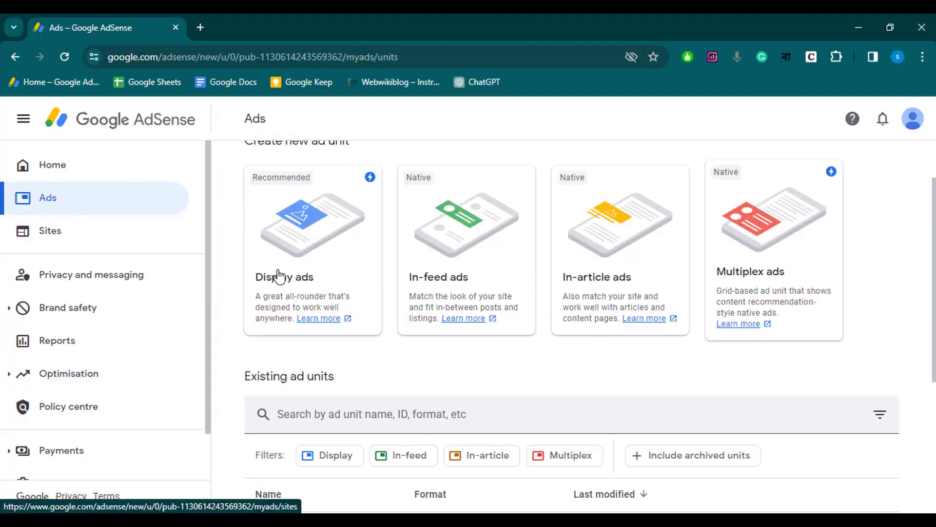
scroll(285, 288, up, 2)
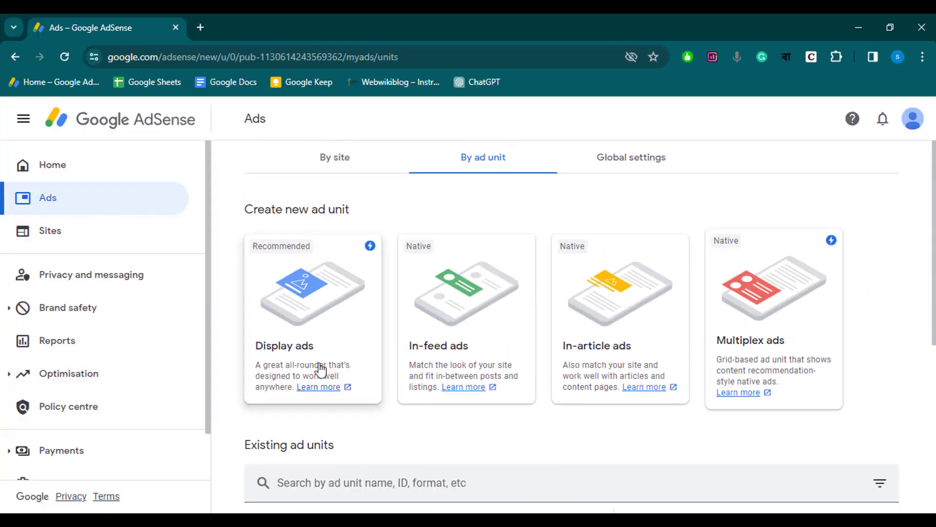
scroll(341, 463, down, 5)
scroll(337, 376, up, 5)
scroll(246, 346, down, 1)
scroll(604, 361, down, 4)
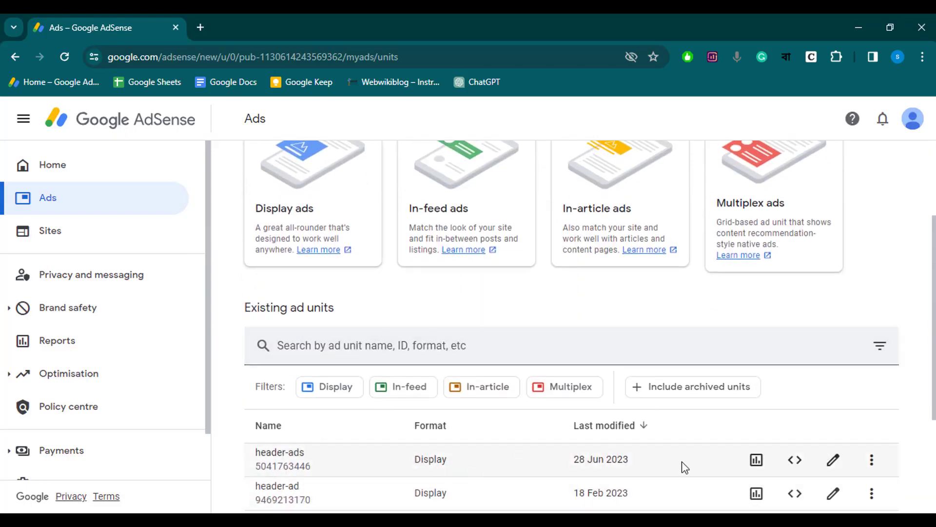
click(794, 463)
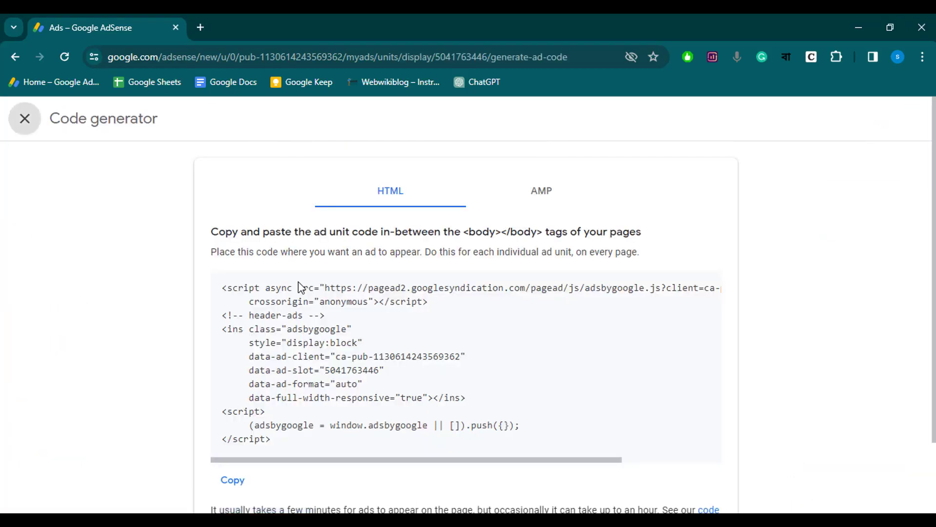
click(232, 480)
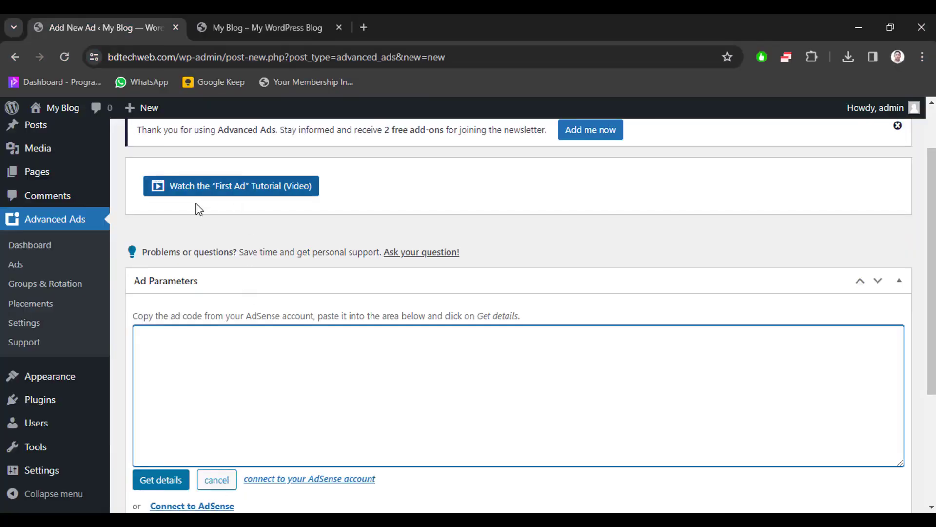
click(189, 352)
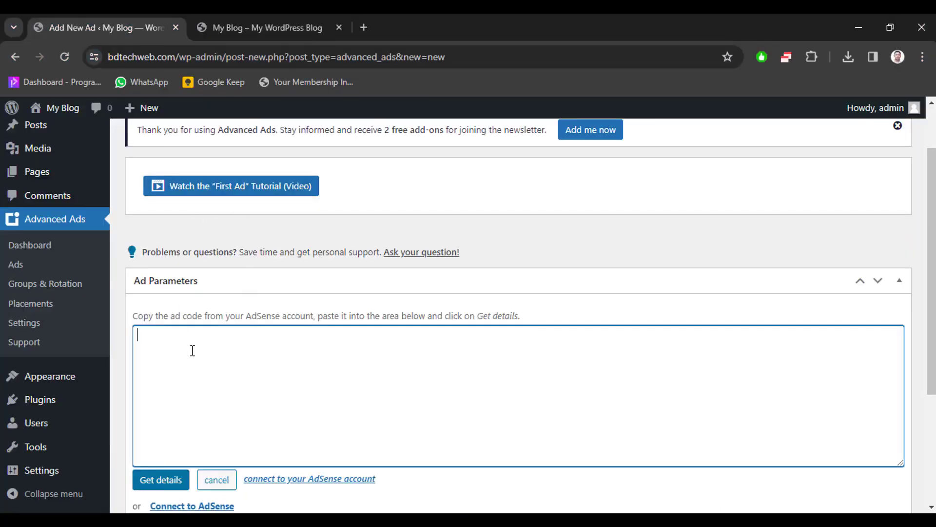
key(ctrl+v)
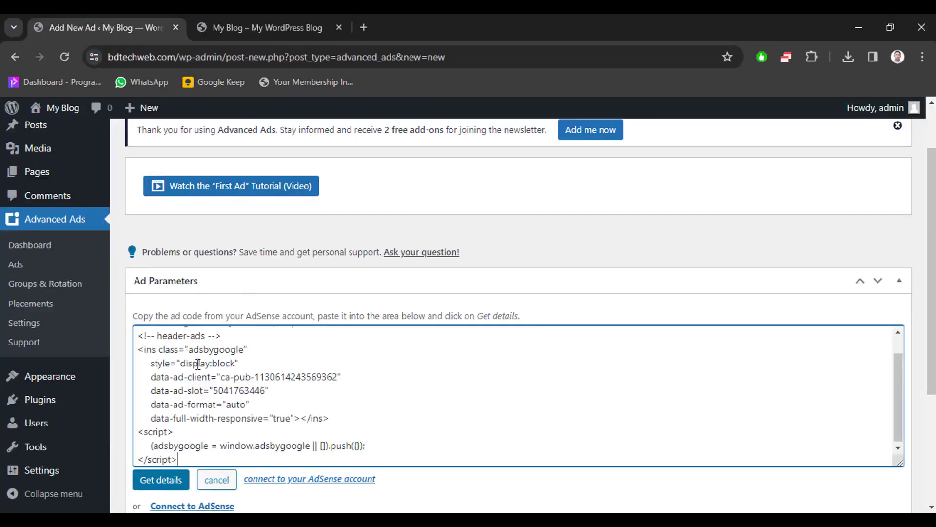
click(167, 482)
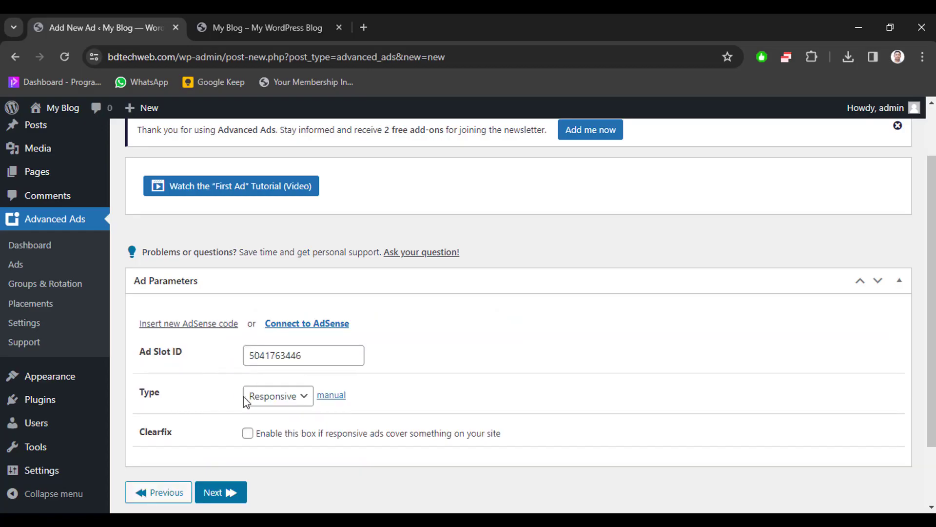
scroll(240, 405, down, 1)
scroll(240, 405, down, 1)
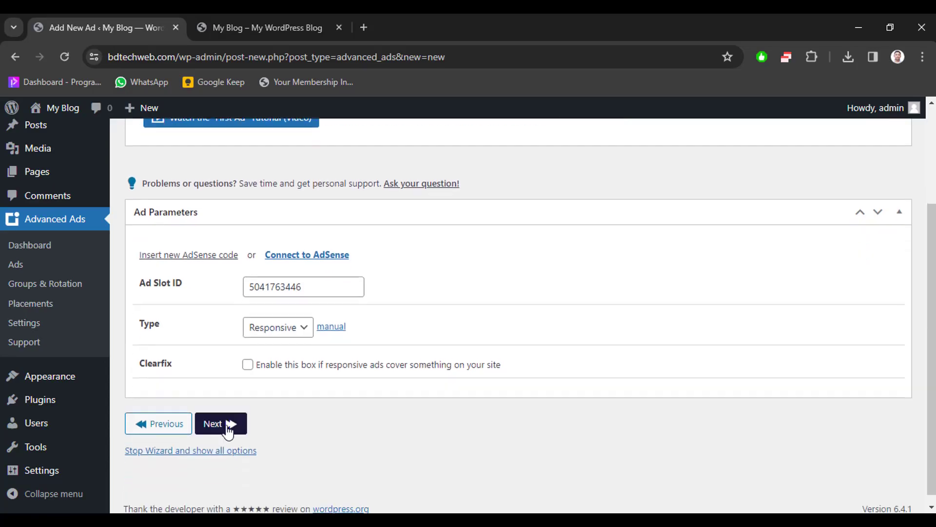
Give the content ad a 'Post Type is Posts' display condition and save it
click(224, 429)
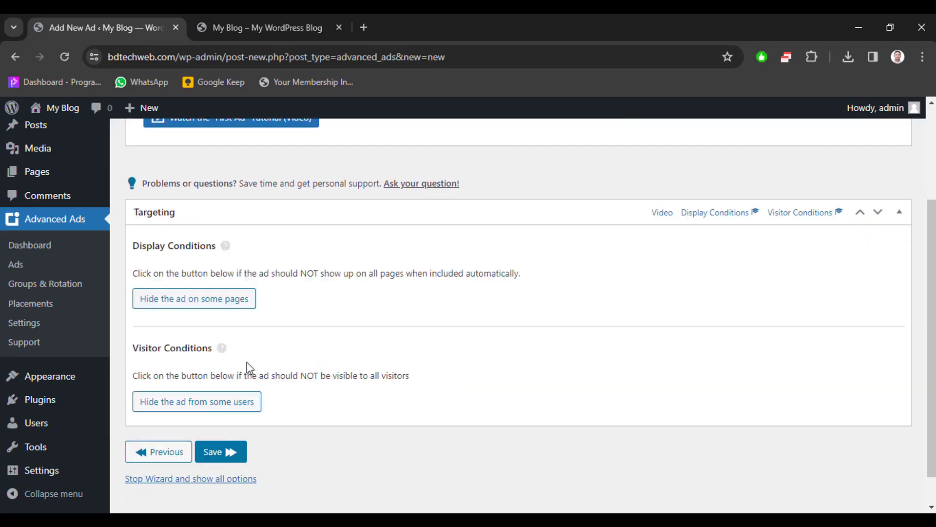
click(181, 303)
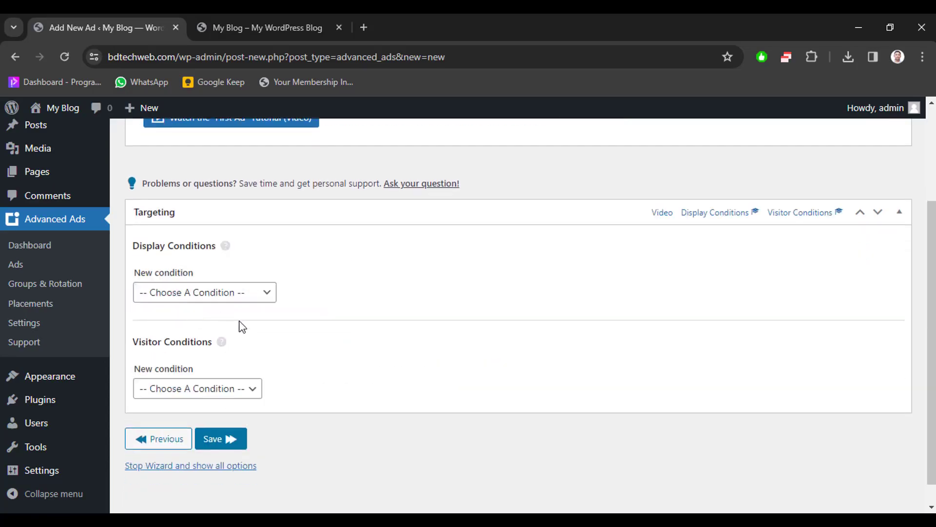
click(205, 299)
click(161, 152)
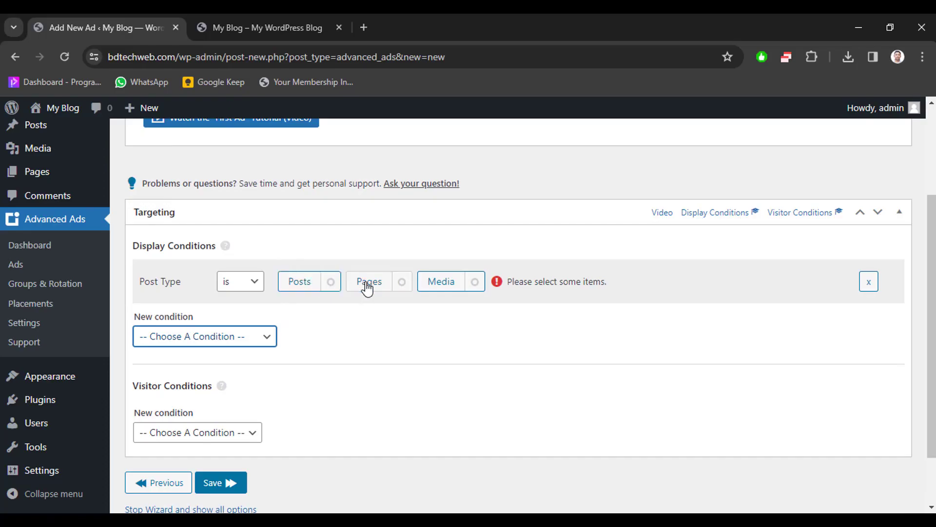
click(325, 289)
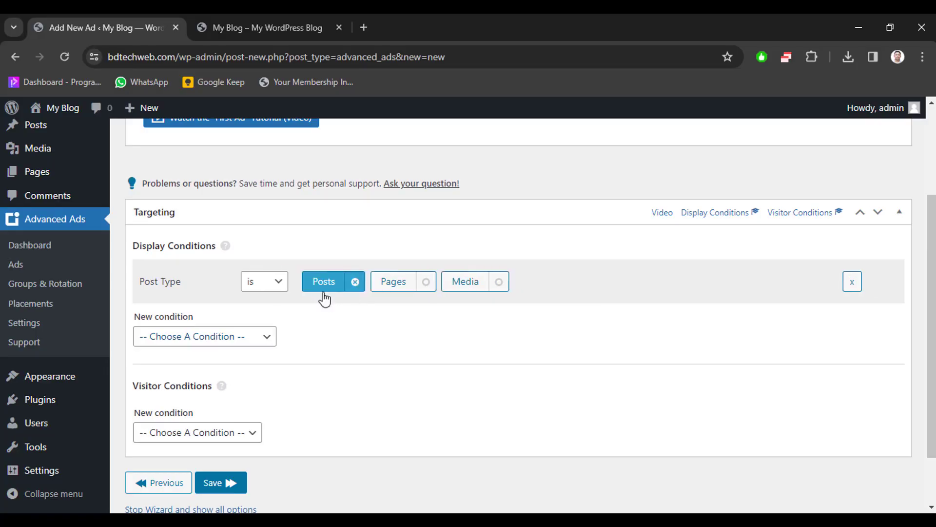
scroll(289, 372, down, 2)
click(218, 420)
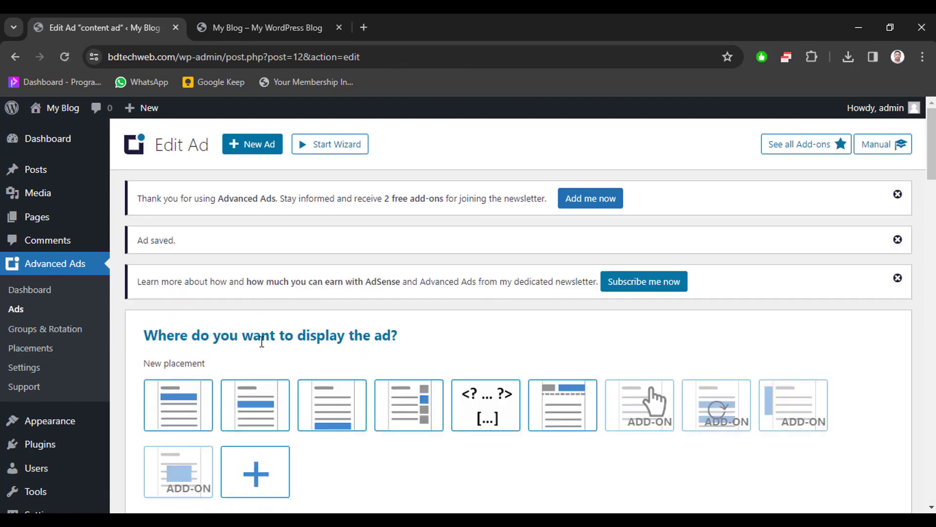
Place the content ad after paragraph 1 of the post content and update it
scroll(262, 342, down, 1)
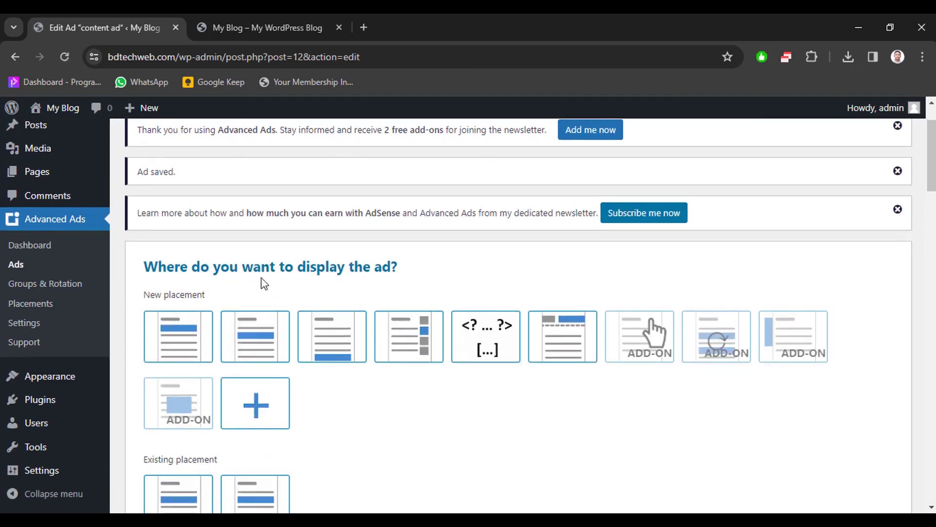
click(254, 344)
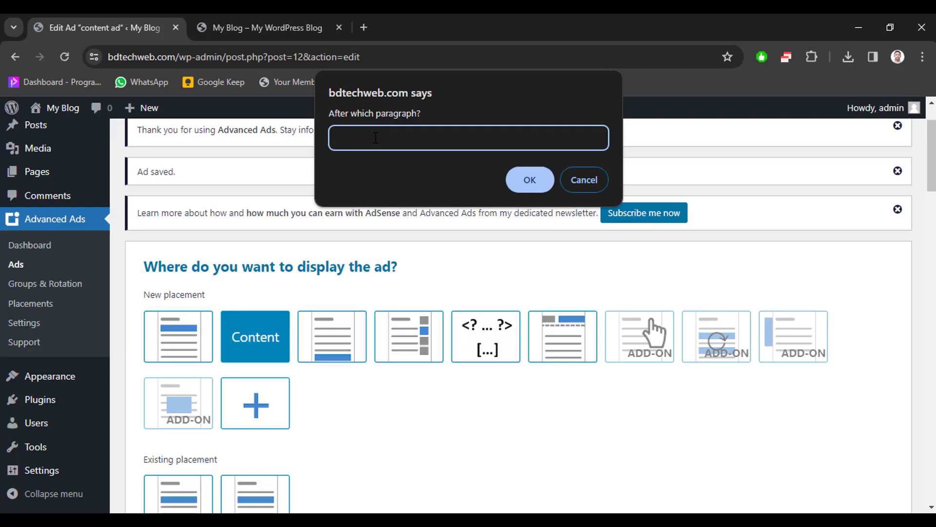
click(529, 180)
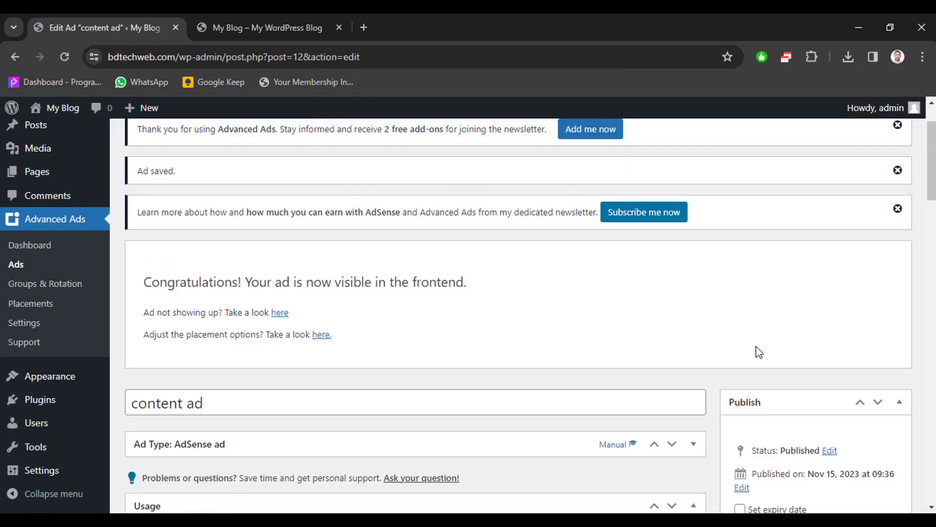
scroll(756, 348, down, 4)
click(870, 350)
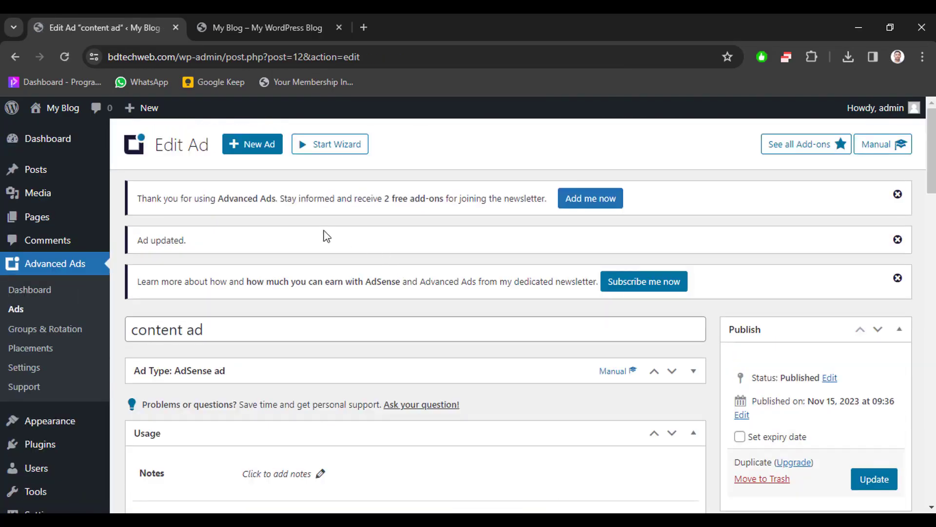
Reload the live blog and open the Hello world! post to check the ad space
click(256, 23)
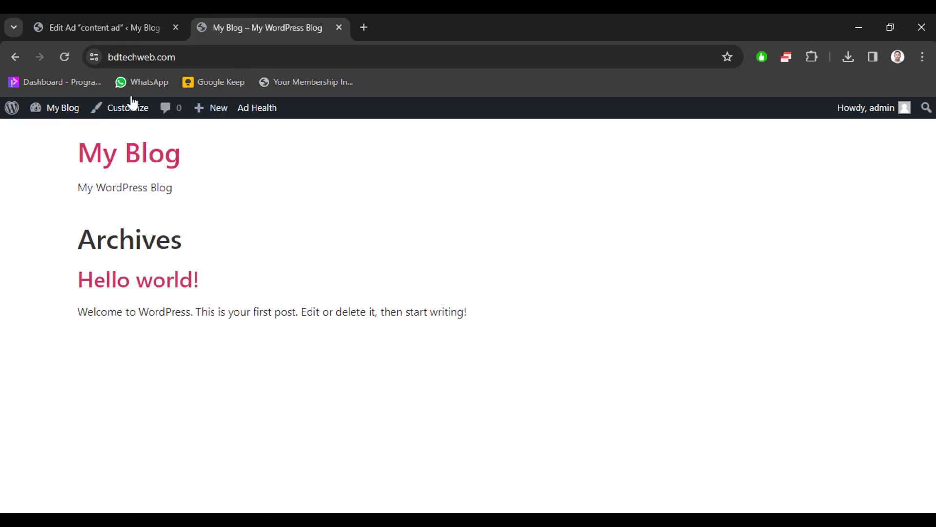
click(64, 57)
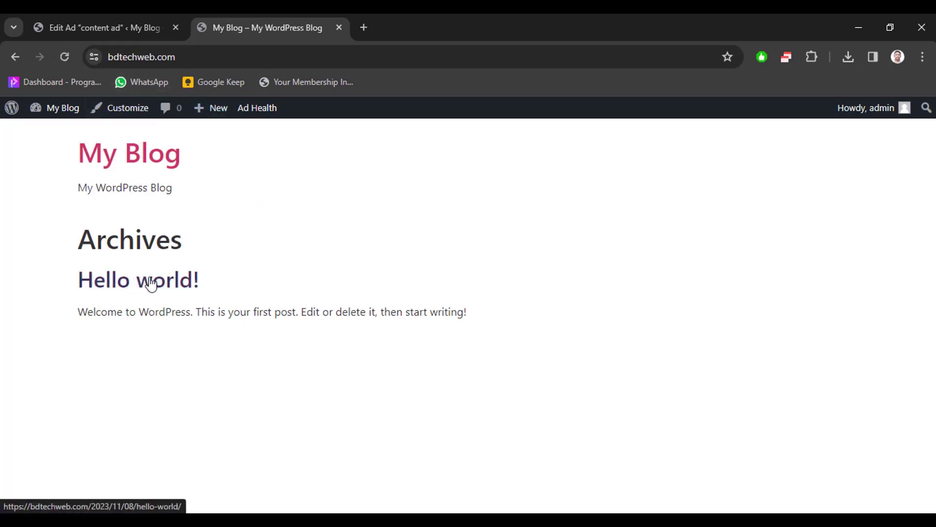
click(172, 287)
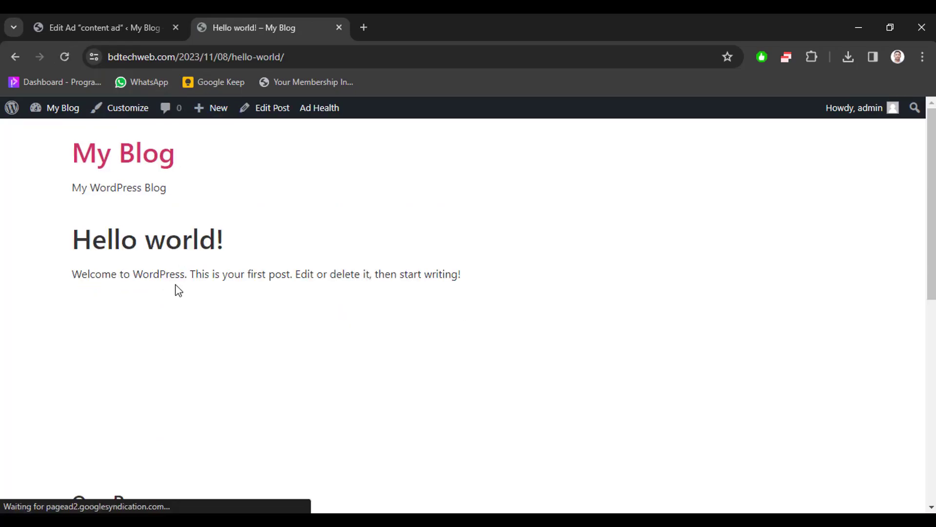
scroll(176, 293, down, 1)
scroll(179, 296, up, 1)
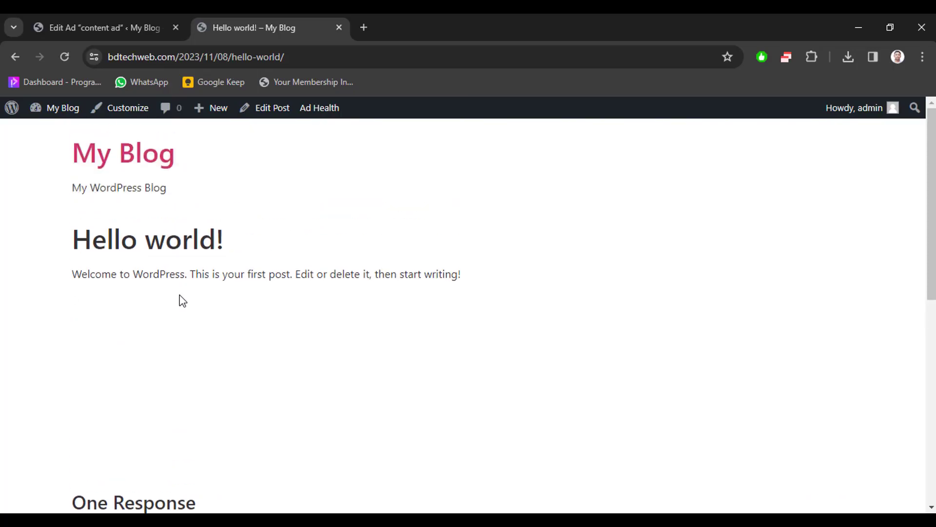
scroll(179, 295, down, 1)
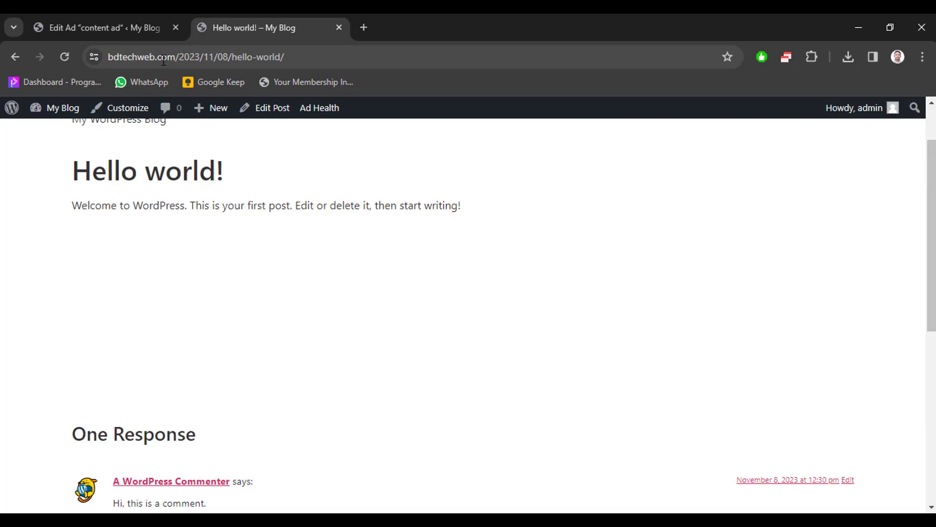
Start a new image ad titled 'article ad'
click(121, 16)
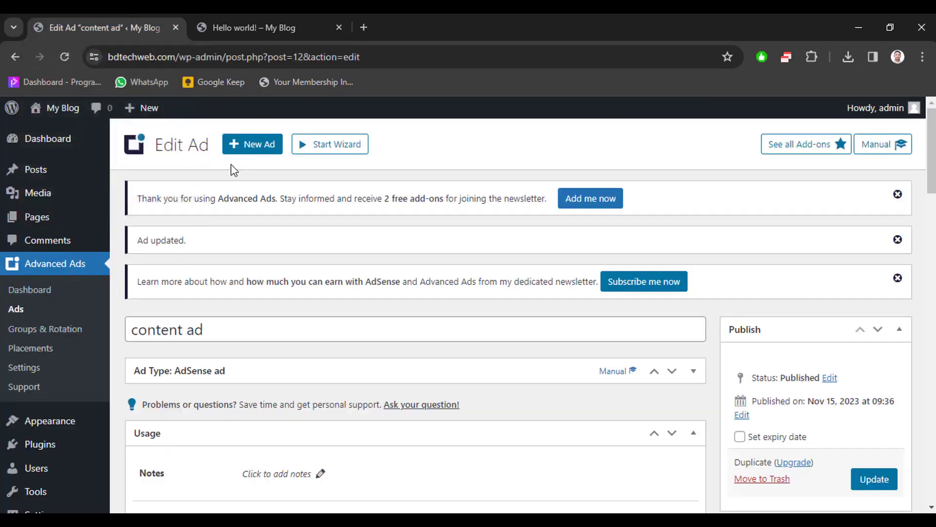
click(252, 146)
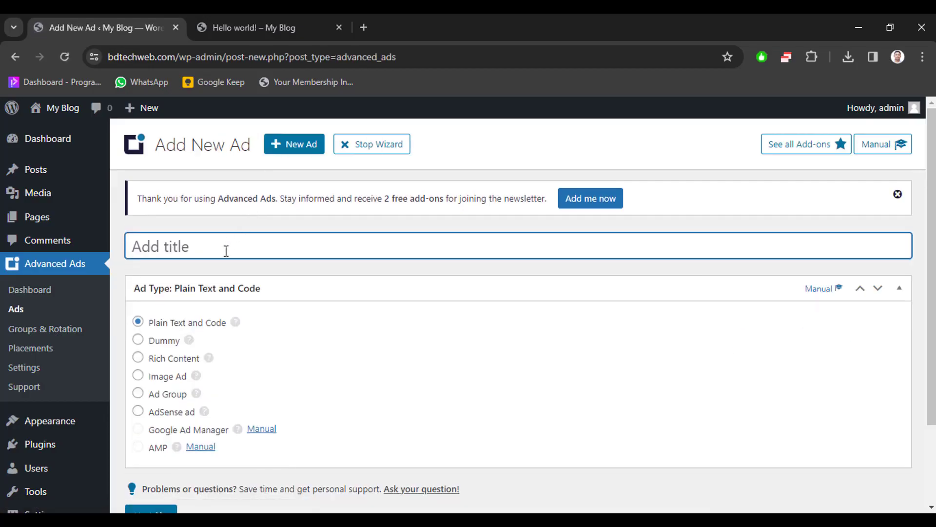
text(article ad)
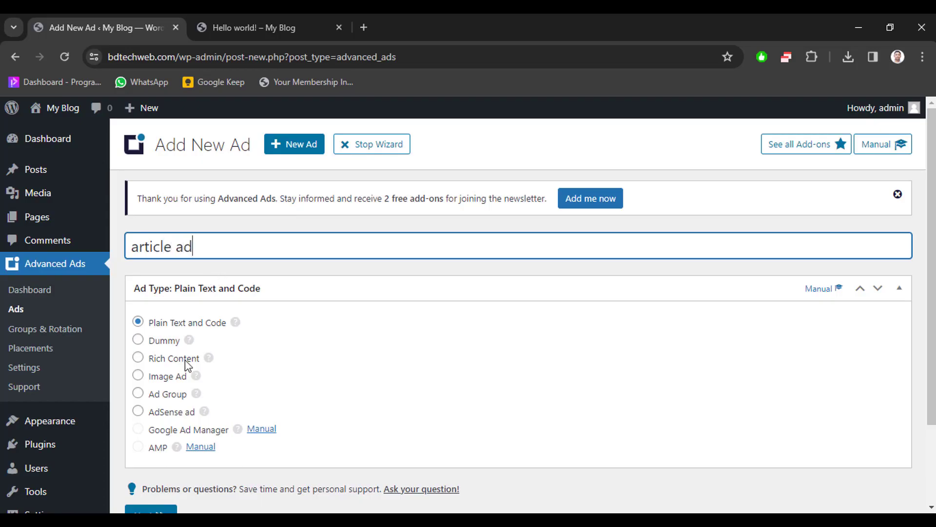
click(139, 377)
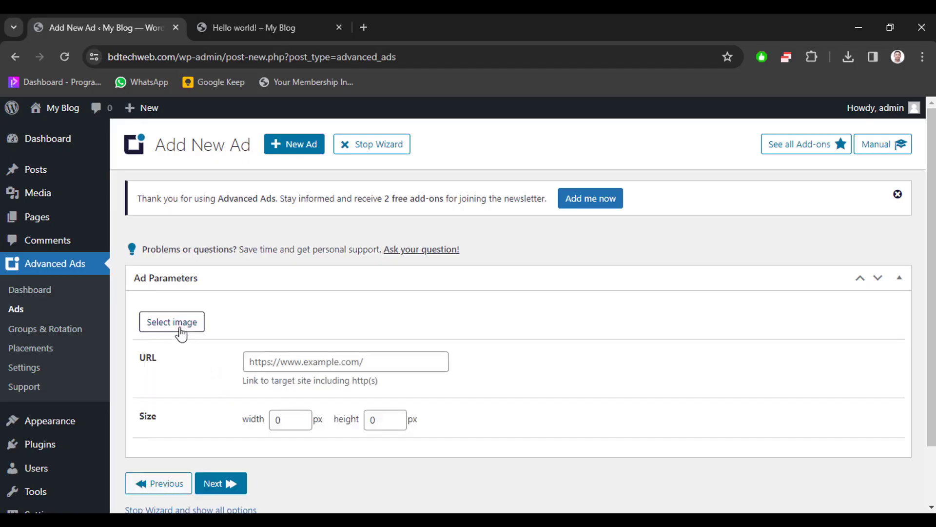
Insert the Online Course image (online-course.png) into the article ad
click(183, 324)
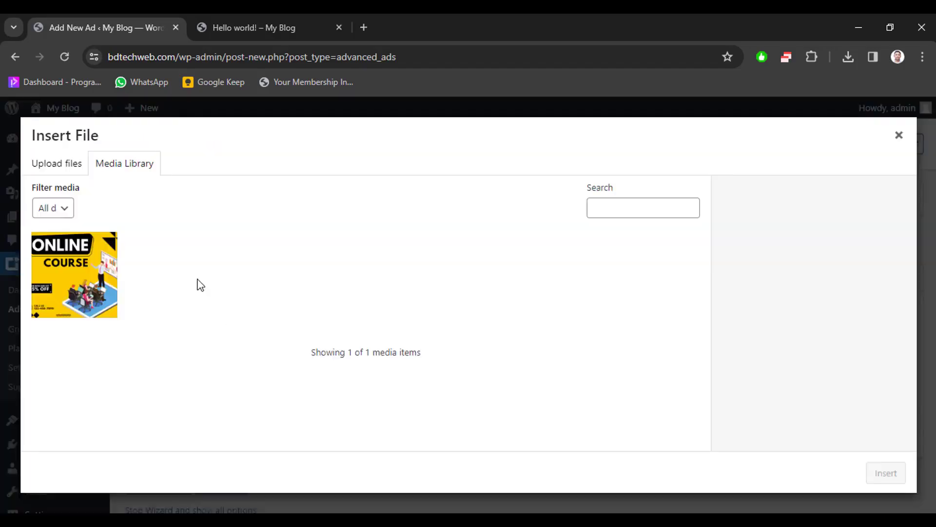
click(92, 285)
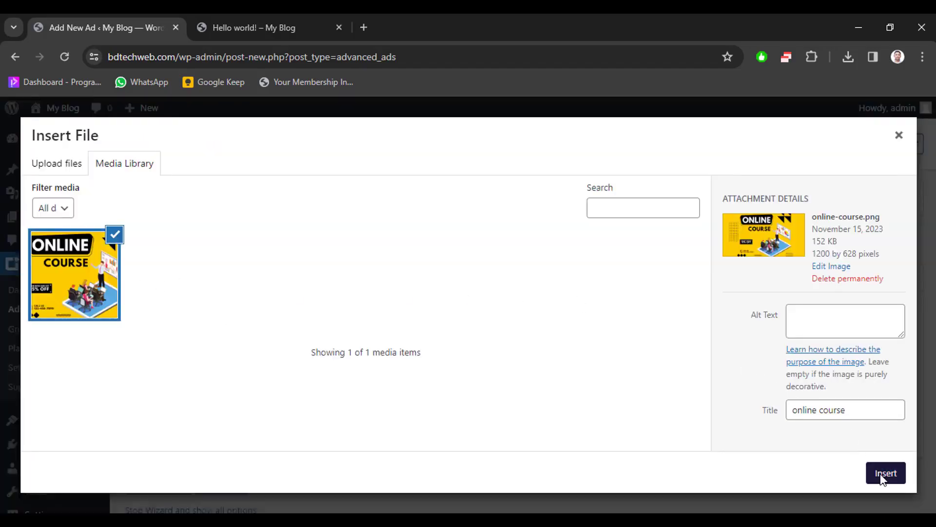
click(868, 463)
Set the ad image size to 728 × 90 px
scroll(273, 333, down, 8)
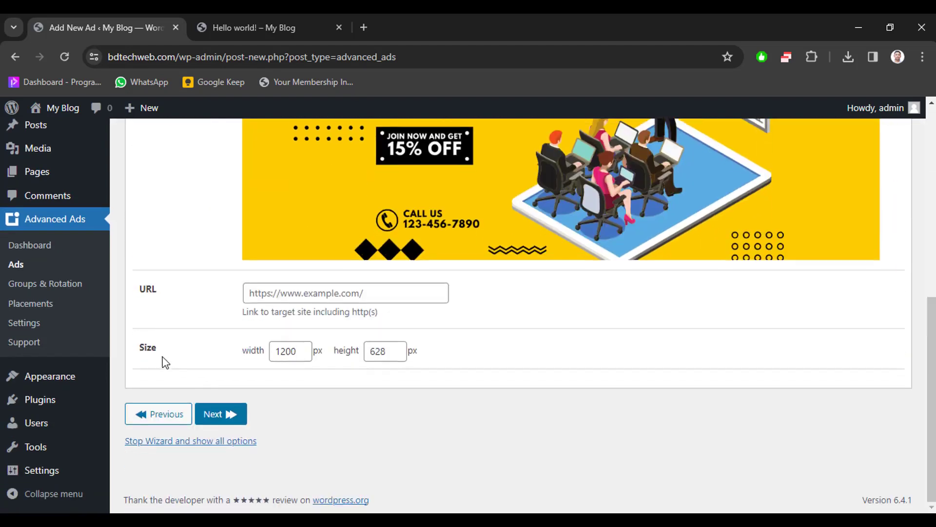
double_click(289, 352)
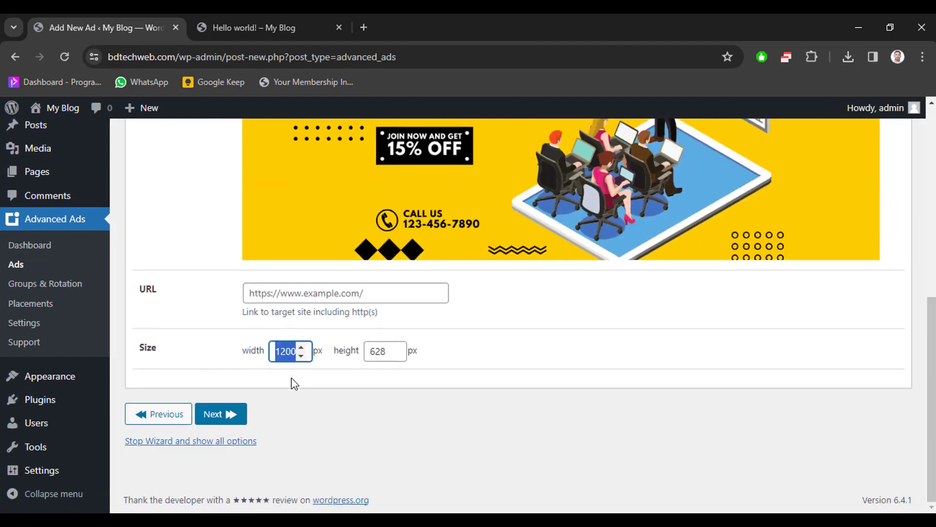
text(728)
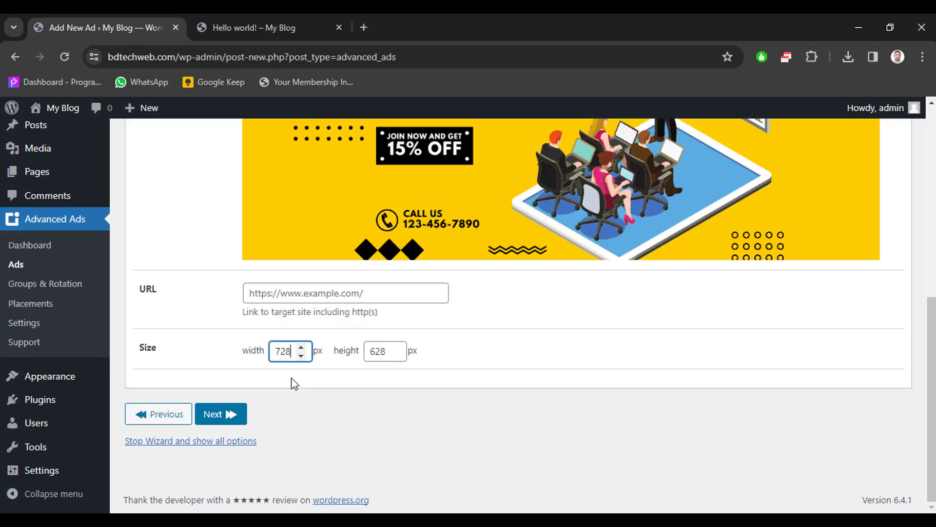
double_click(379, 350)
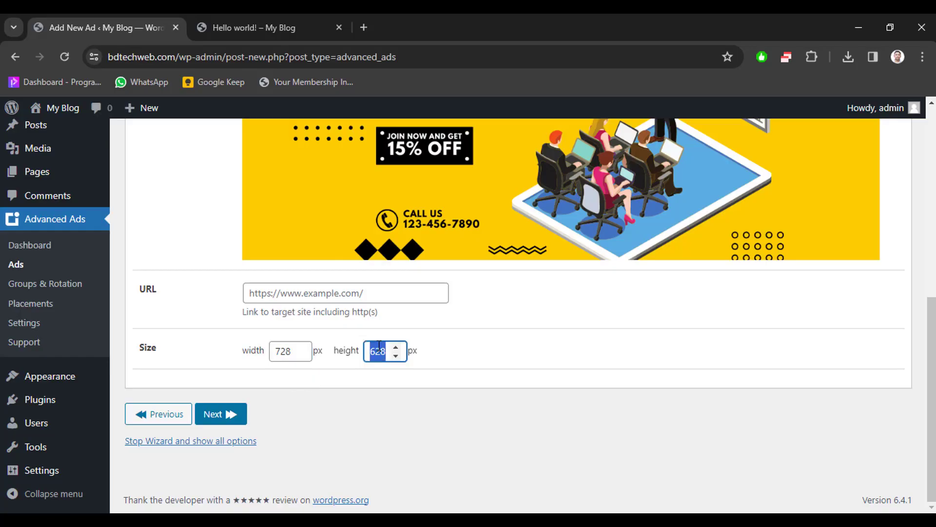
text(90)
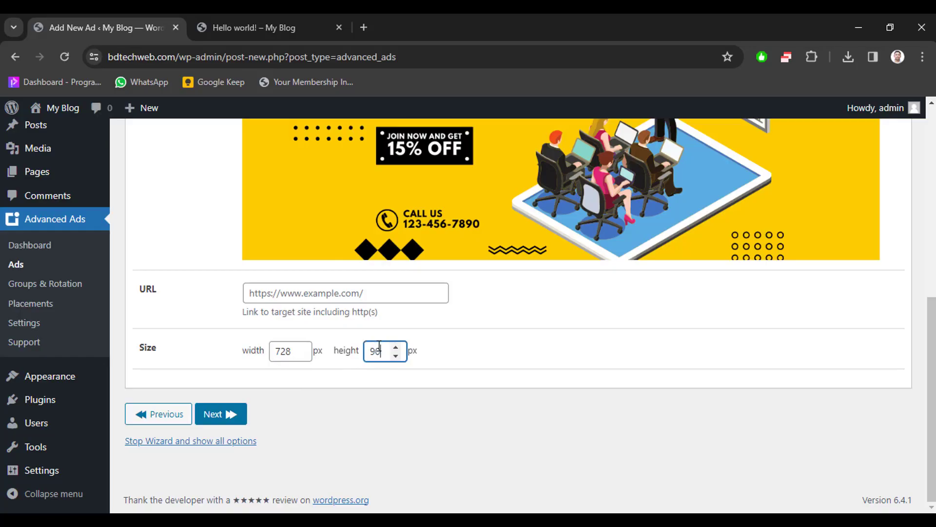
click(233, 414)
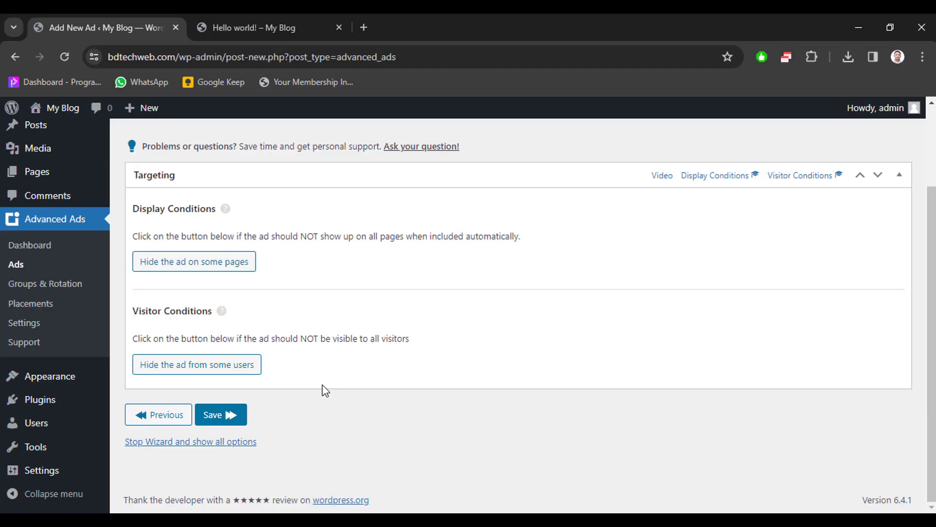
Add Specific Pages and 'Post Type is Posts' conditions to the article ad and save it
click(191, 266)
click(216, 276)
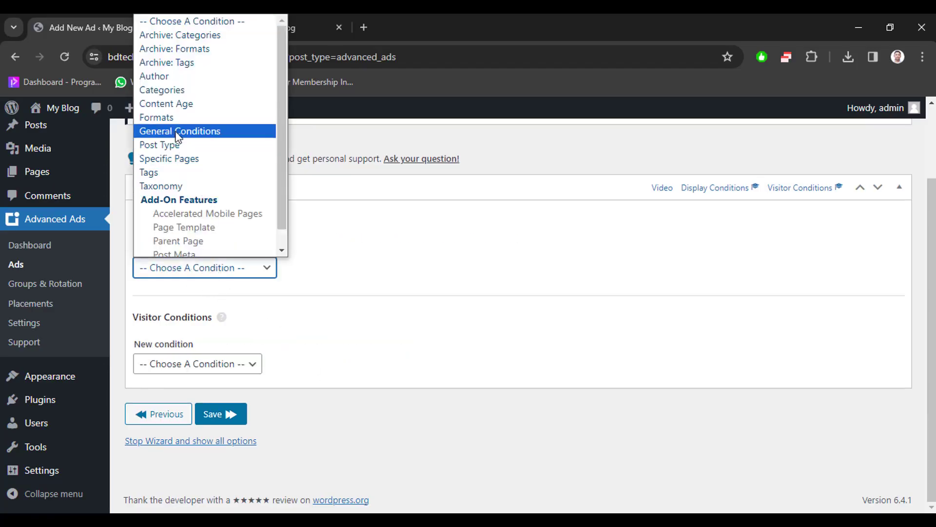
click(178, 156)
click(190, 271)
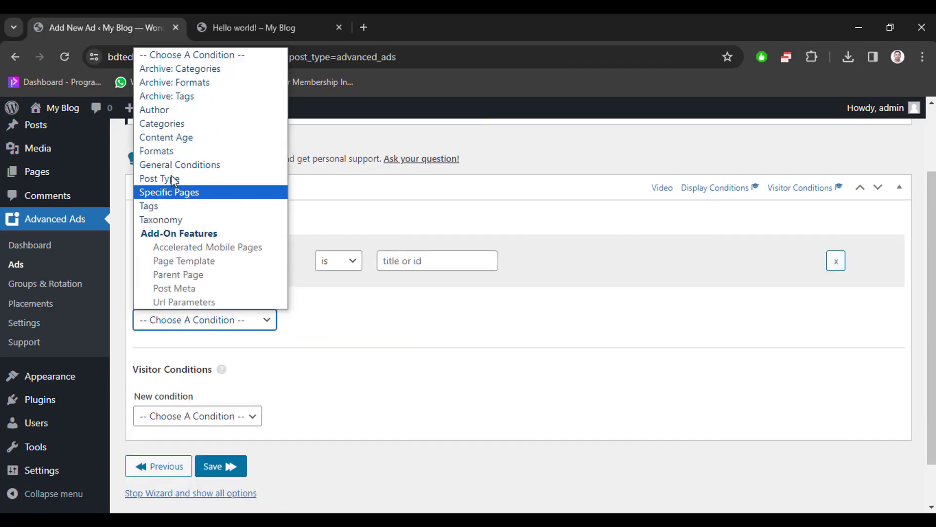
click(169, 180)
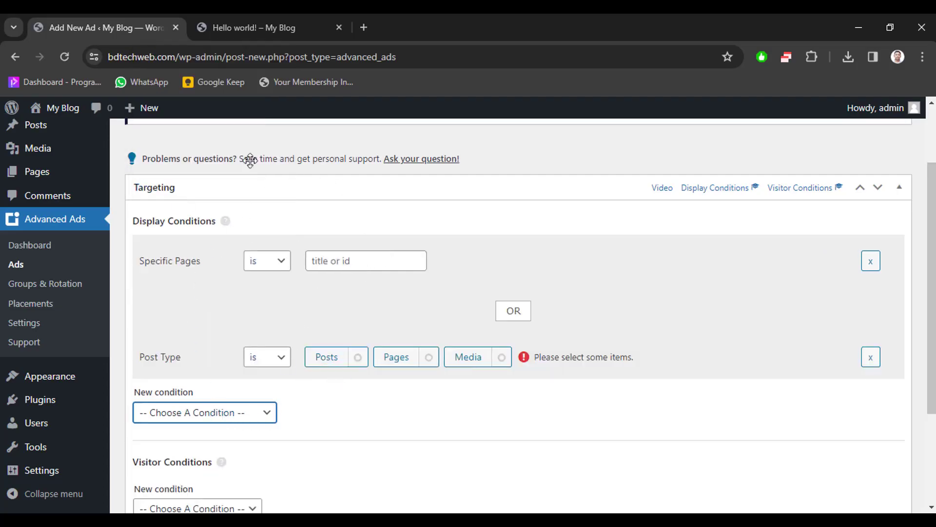
click(330, 362)
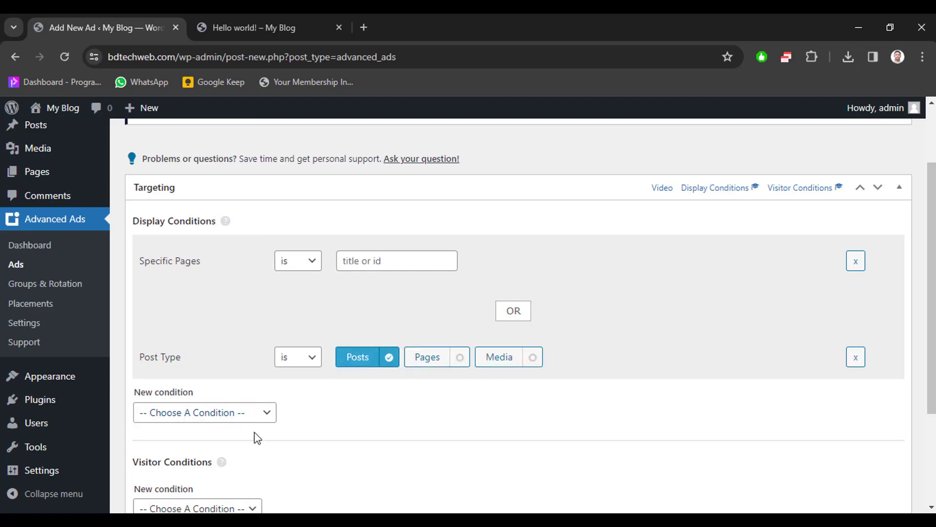
scroll(256, 431, down, 3)
click(228, 414)
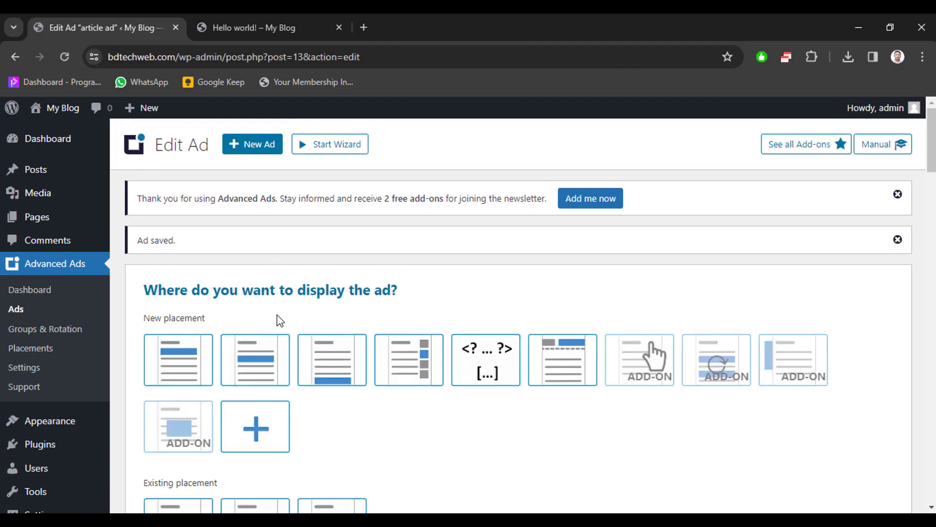
Place the article ad in the post content after paragraph 1 and update the ad
click(260, 367)
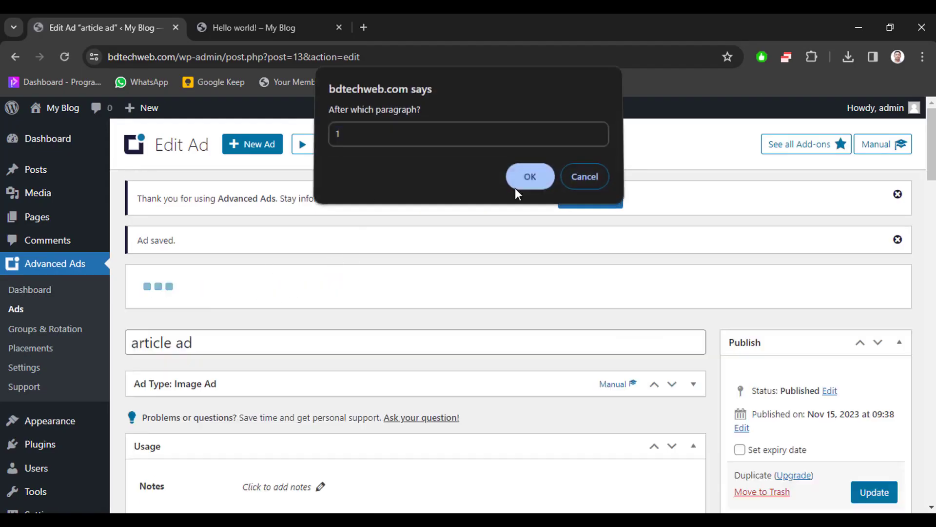
click(529, 177)
scroll(696, 324, down, 4)
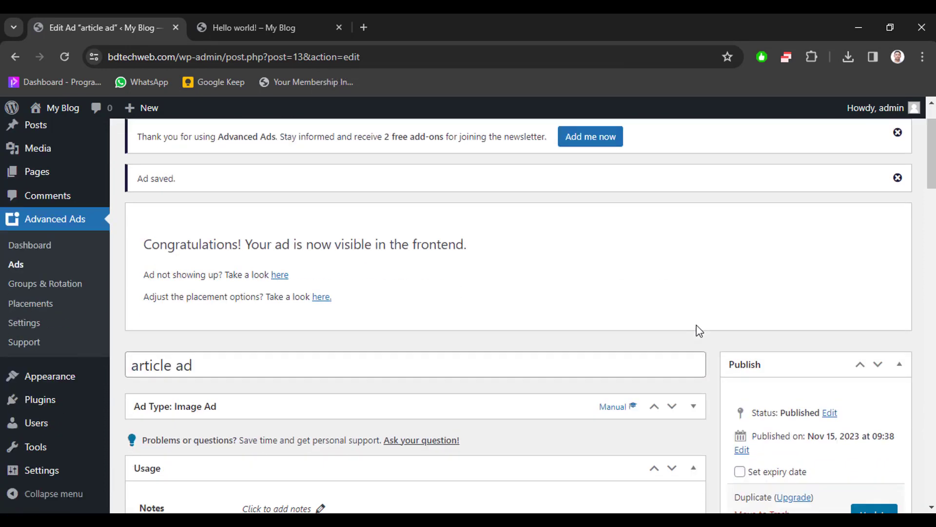
click(874, 375)
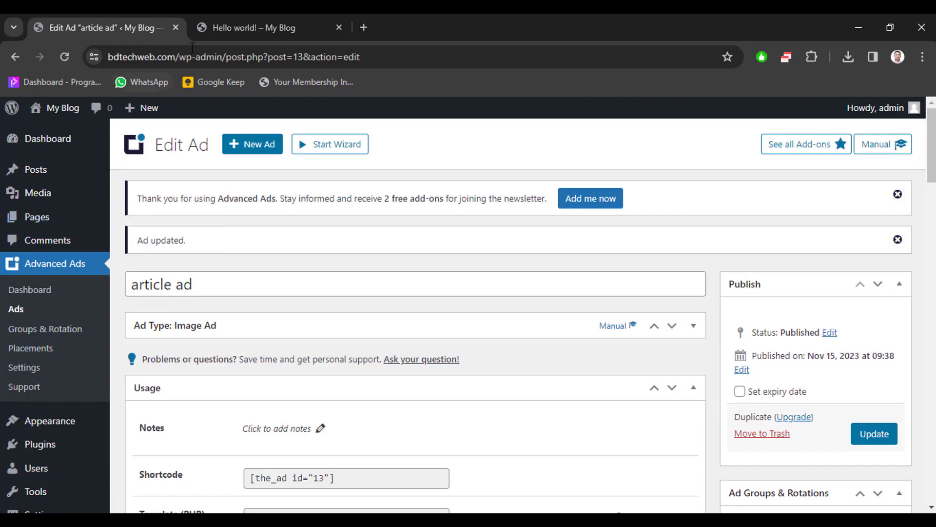
Reload the Hello world! post to show the Online Course image ad below its first paragraph
click(229, 27)
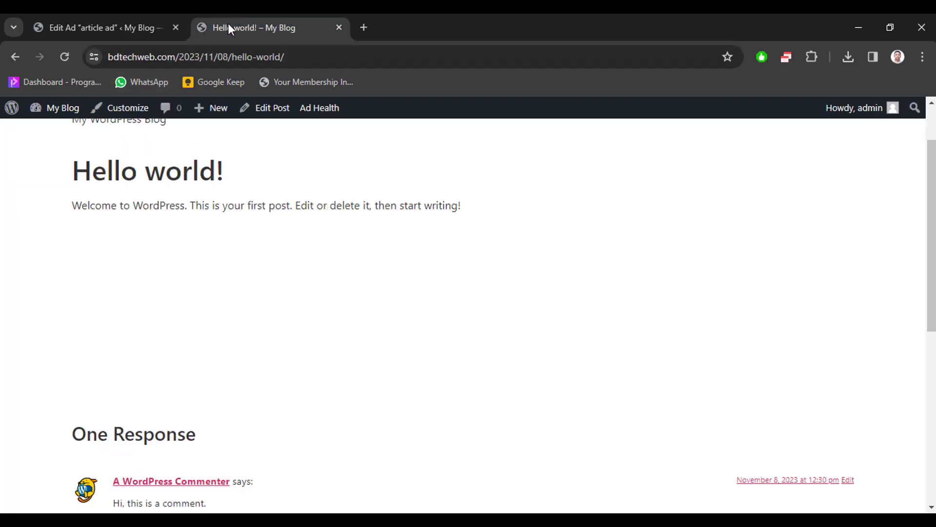
click(64, 57)
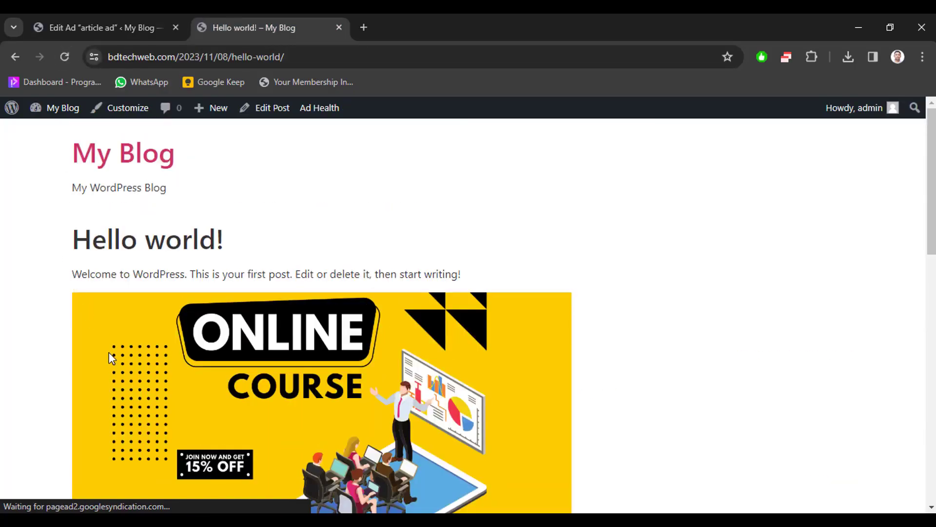